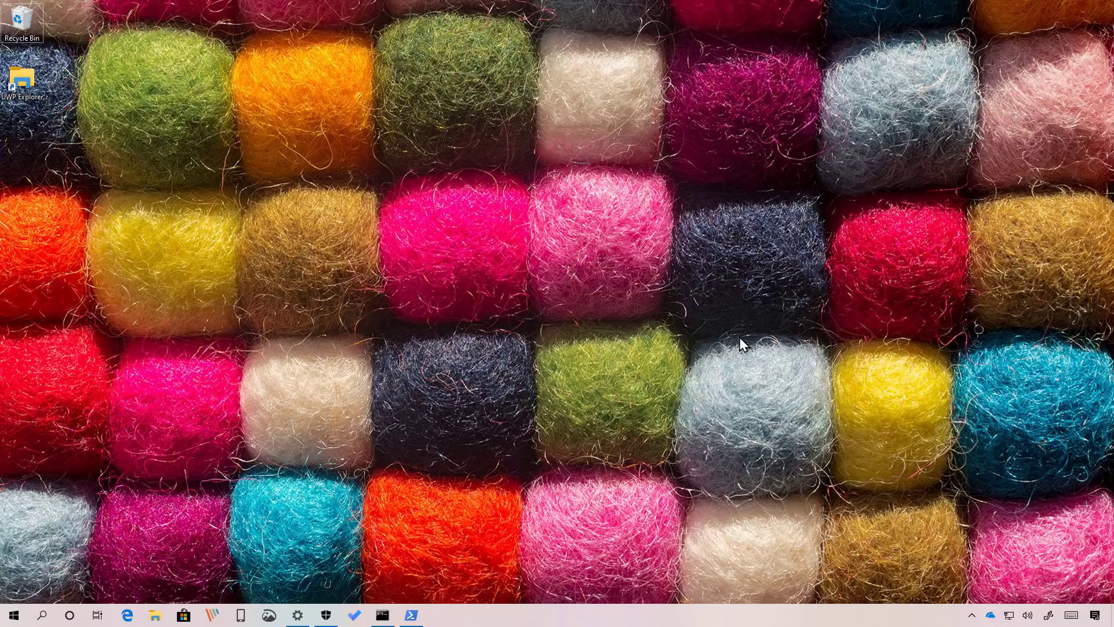
- Confirm Windows 10 Pro version 1903 on Settings' System > About page, then close Settings
{"action": "left_click", "coordinate": [298, 616]}
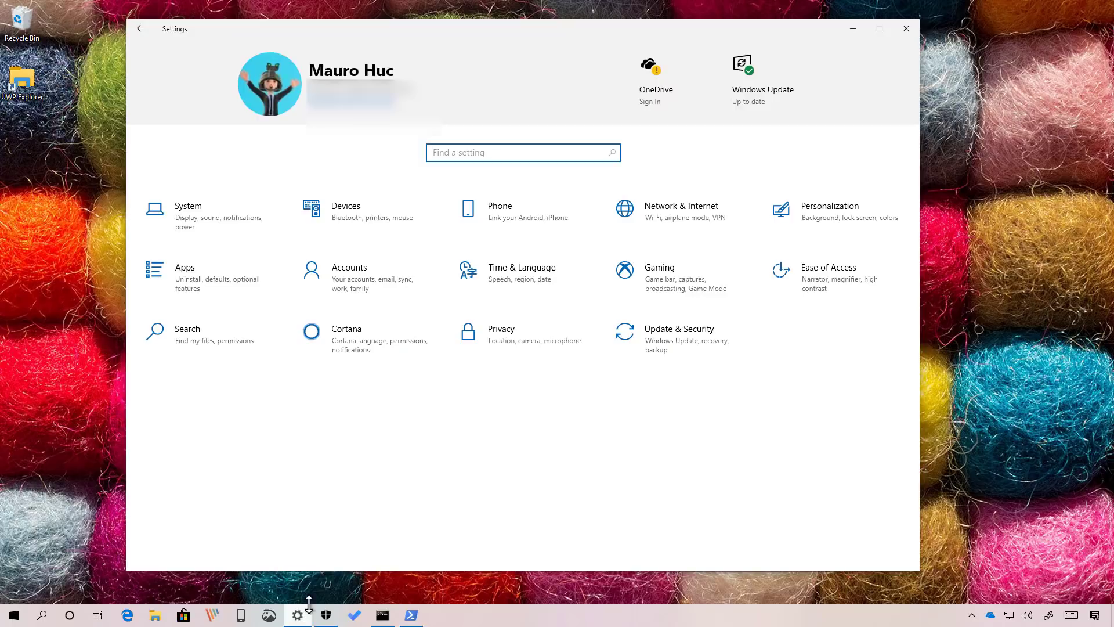
{"action": "left_click", "coordinate": [259, 226]}
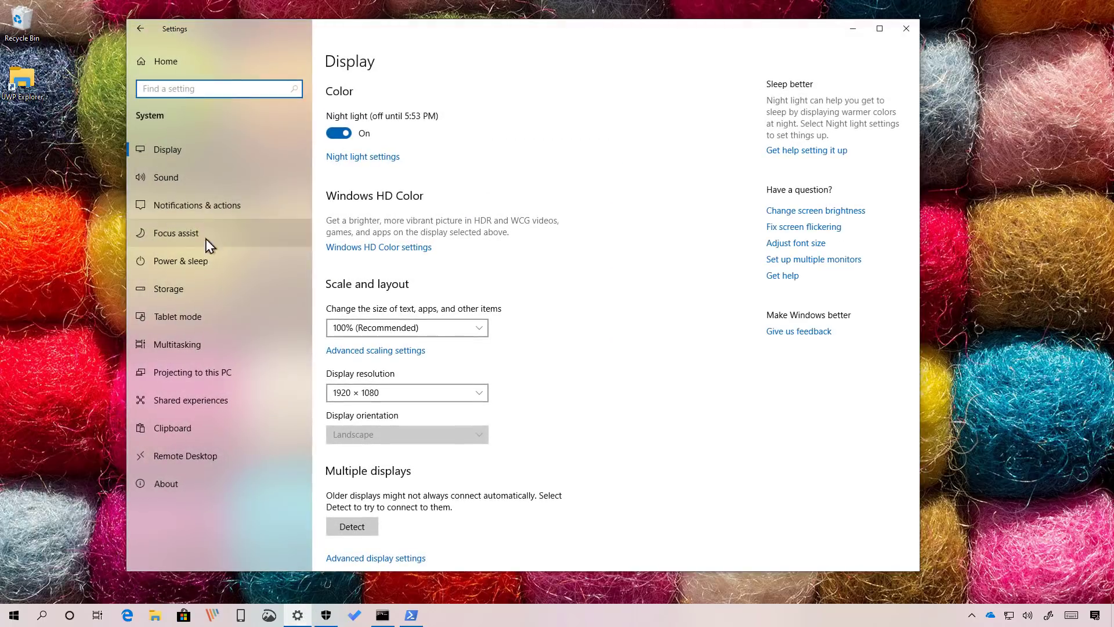
{"action": "left_click", "coordinate": [196, 483]}
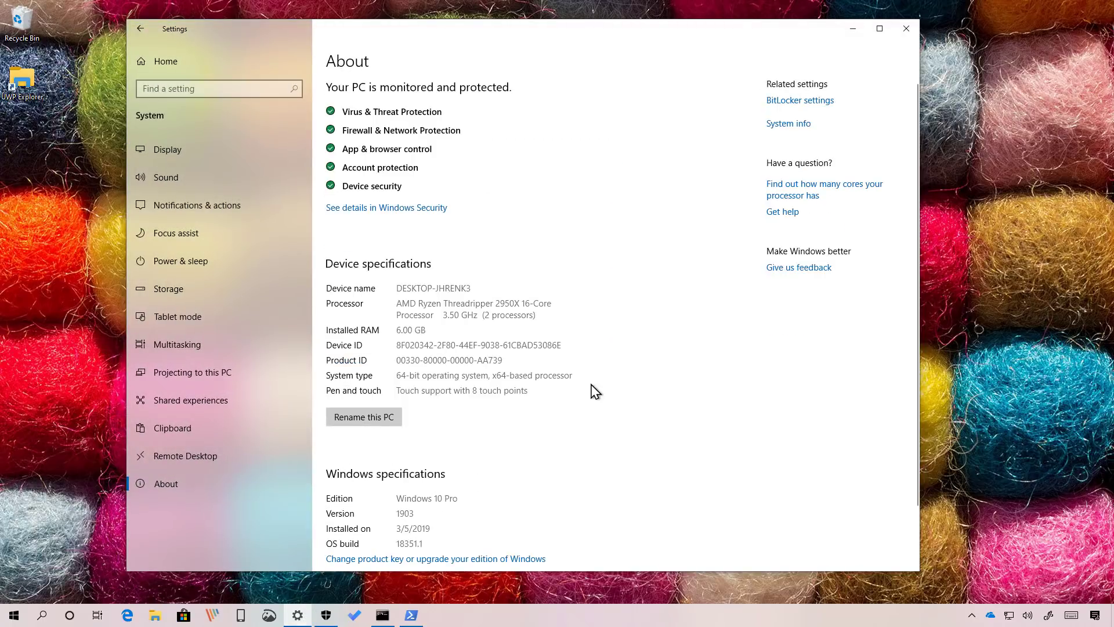
{"action": "scroll", "coordinate": [601, 392], "scroll_direction": "down", "scroll_amount": 2}
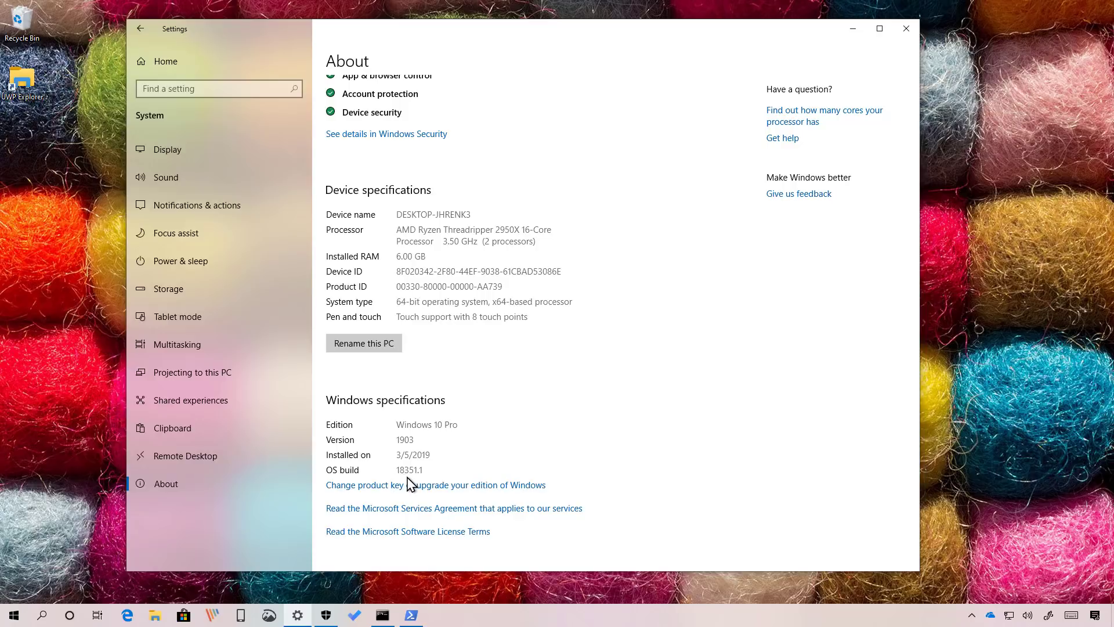
{"action": "key", "text": "alt+F4"}
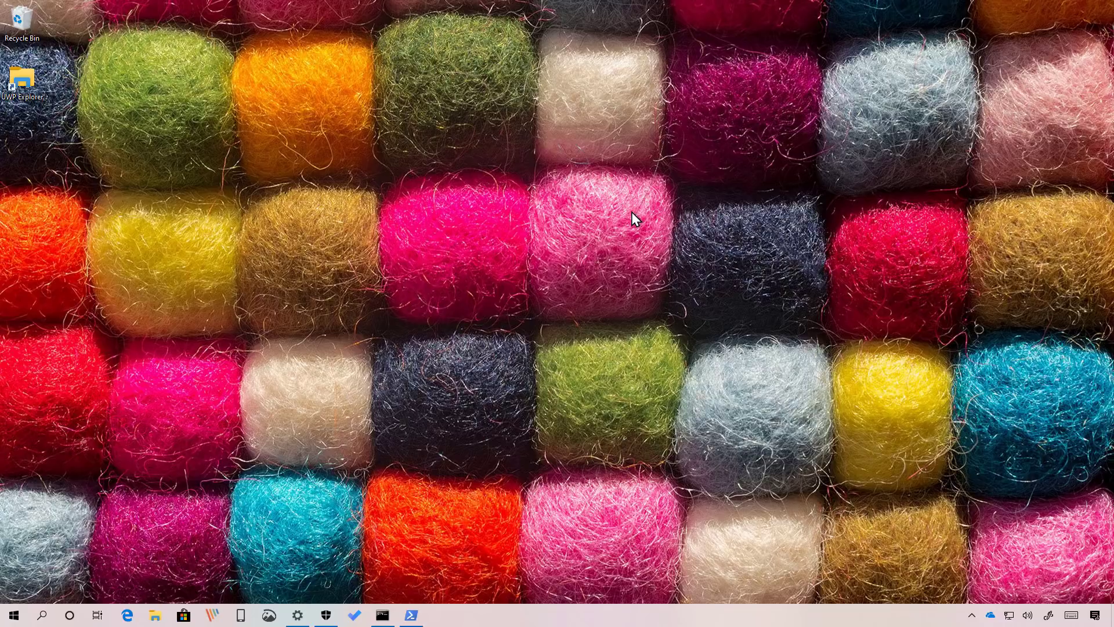
{"action": "left_click", "coordinate": [49, 617]}
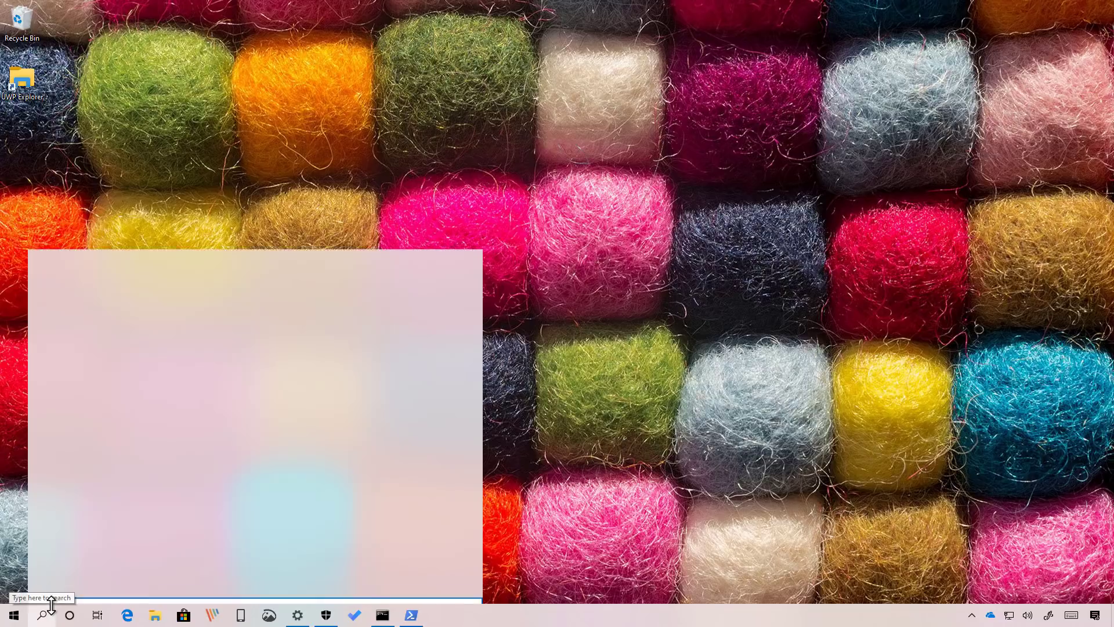
{"action": "type", "text": "winver"}
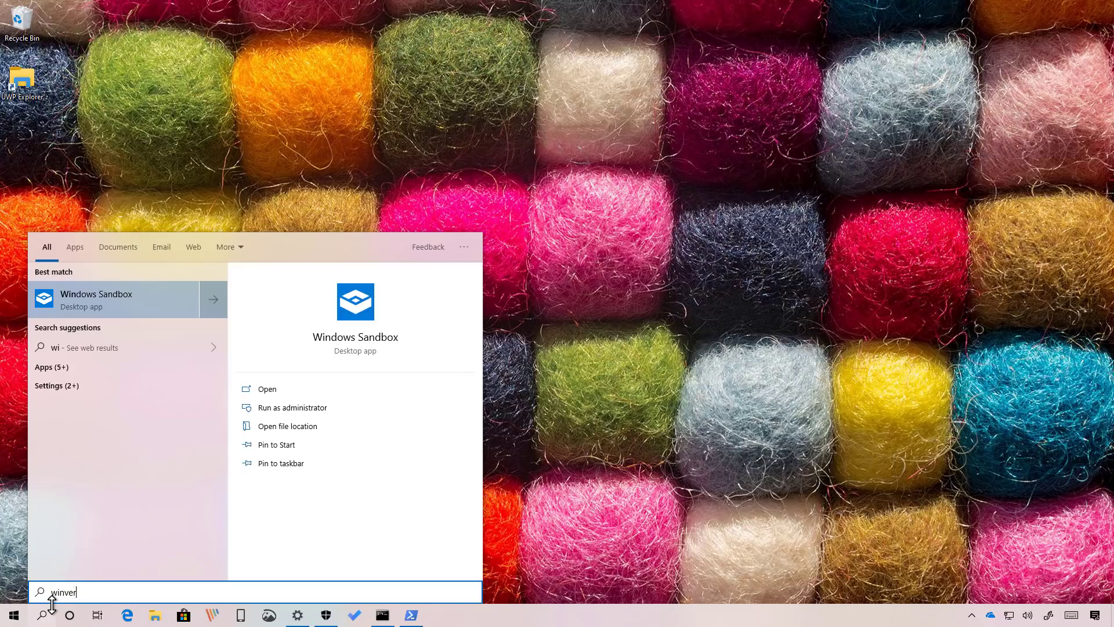
{"action": "key", "text": "Return"}
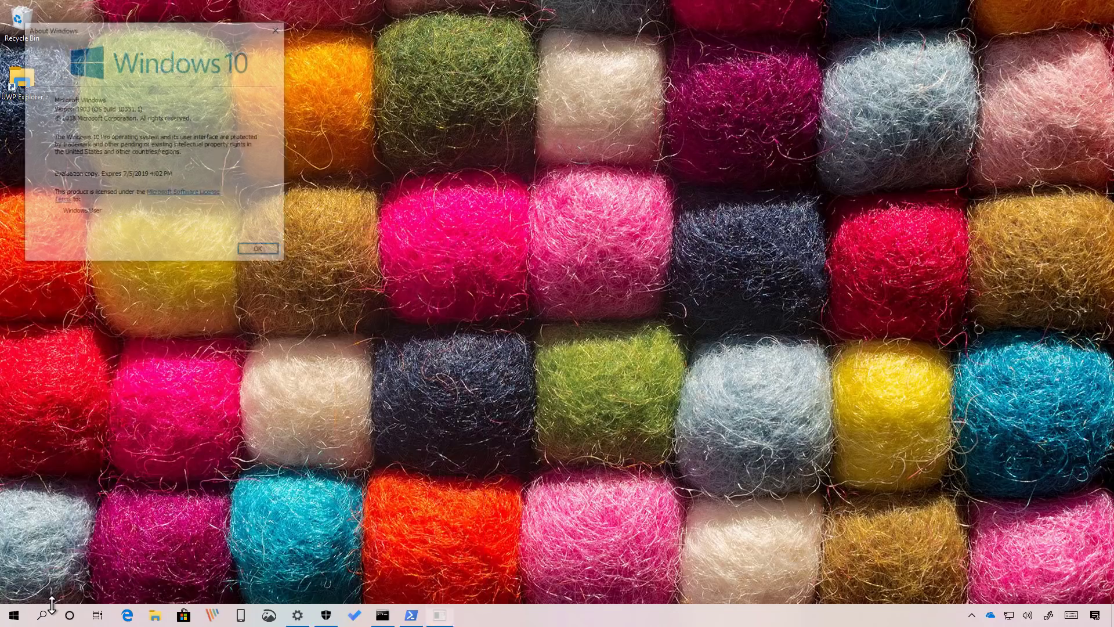
{"action": "left_click_drag", "start_coordinate": [35, 20], "coordinate": [318, 156]}
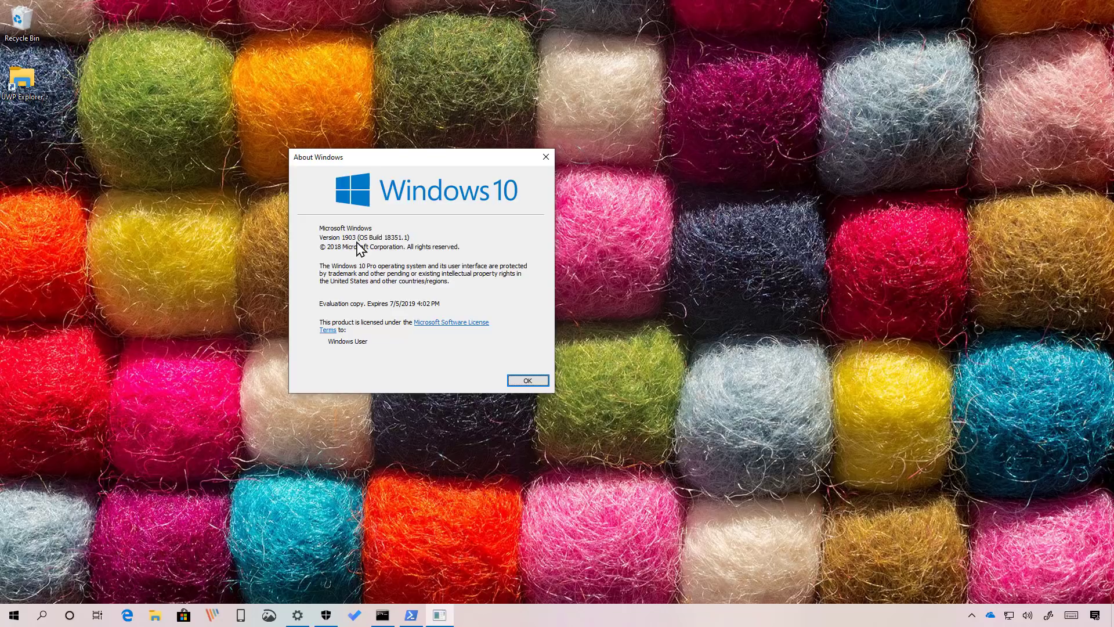
{"action": "left_click", "coordinate": [528, 380]}
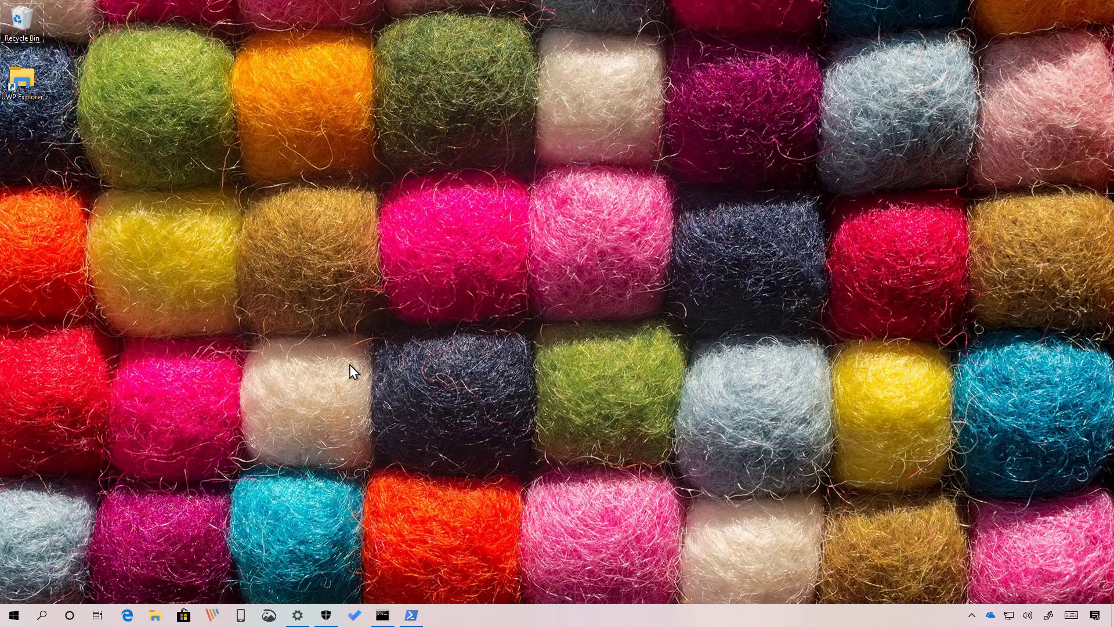
{"action": "key", "text": "super+i"}
{"action": "left_click", "coordinate": [166, 63]}
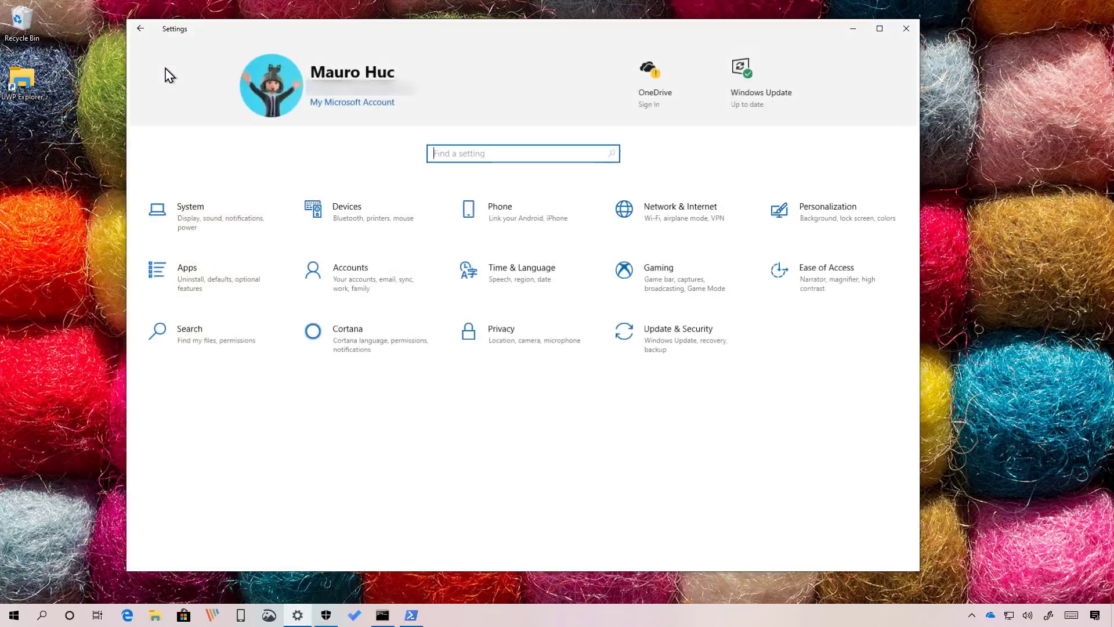